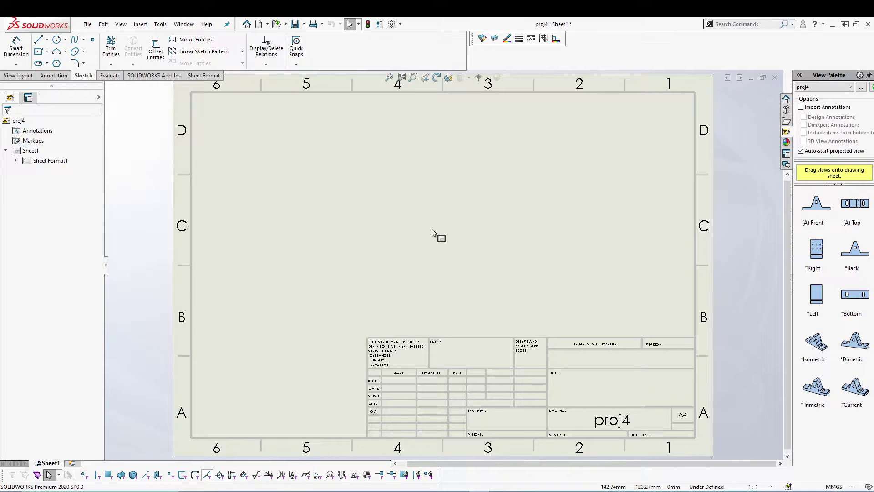
# Step: Switch the sheet into Edit Sheet Format mode and start the Title Block Fields command
pyautogui.rightClick(444, 228)
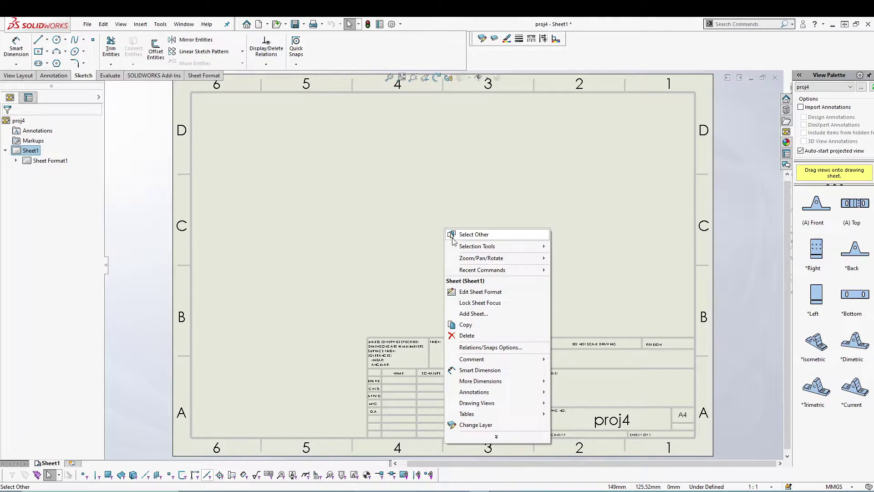
pyautogui.click(473, 291)
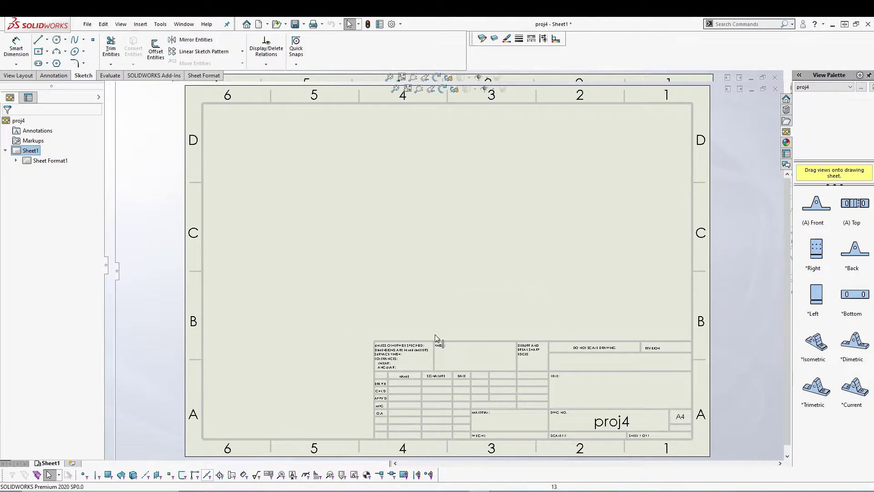
pyautogui.rightClick(460, 206)
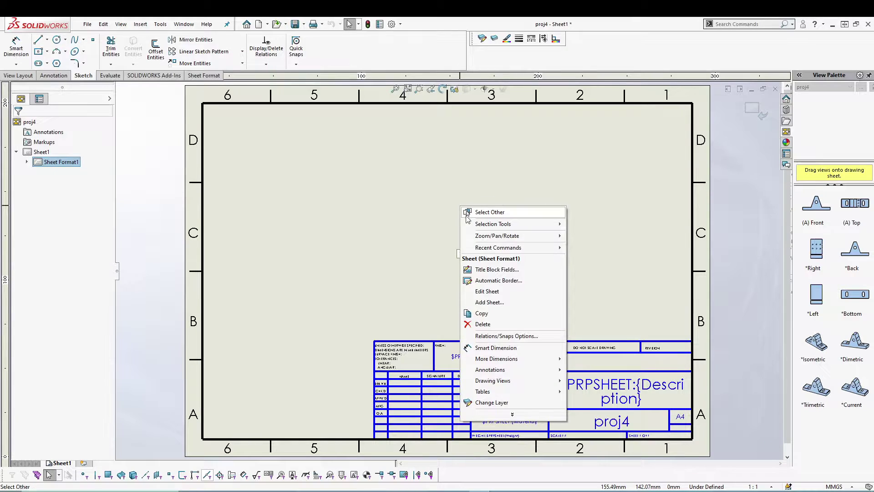
pyautogui.click(497, 270)
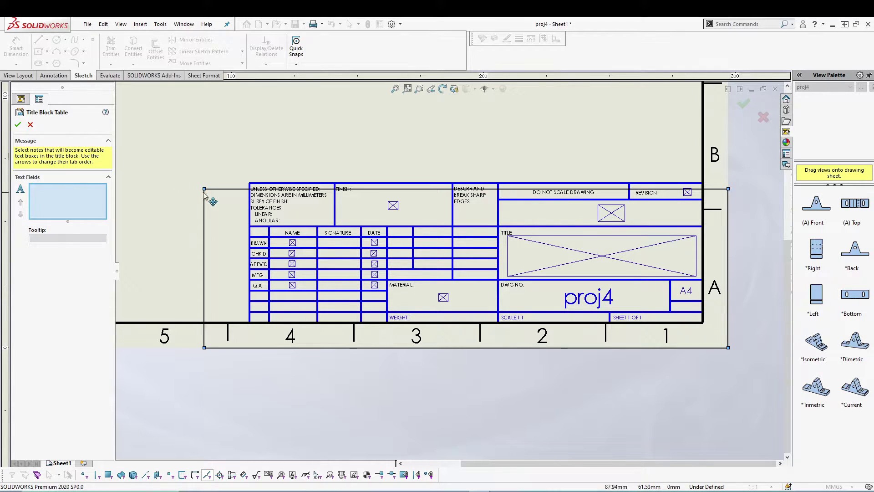
# Step: Stretch the title block boundary so it encloses the whole proj4 title block table
pyautogui.moveTo(204, 189); pyautogui.dragTo(228, 172)
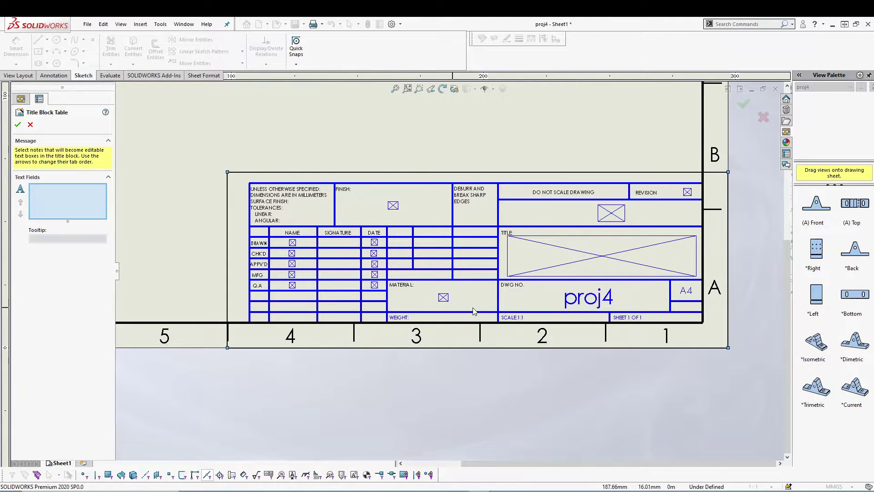
# Step: Add the FINISH note and the DRAWN, CHK'D, APPV'D, MFG and Q.A name notes as fields
pyautogui.click(393, 206)
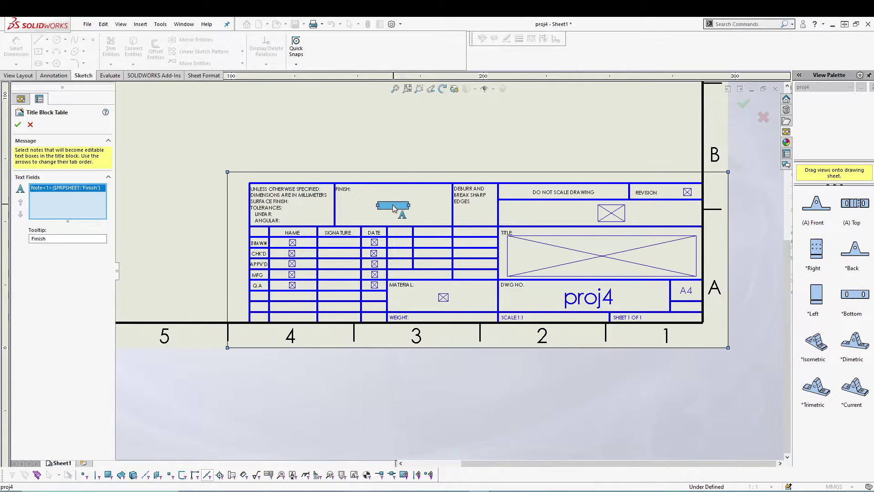
pyautogui.click(293, 243)
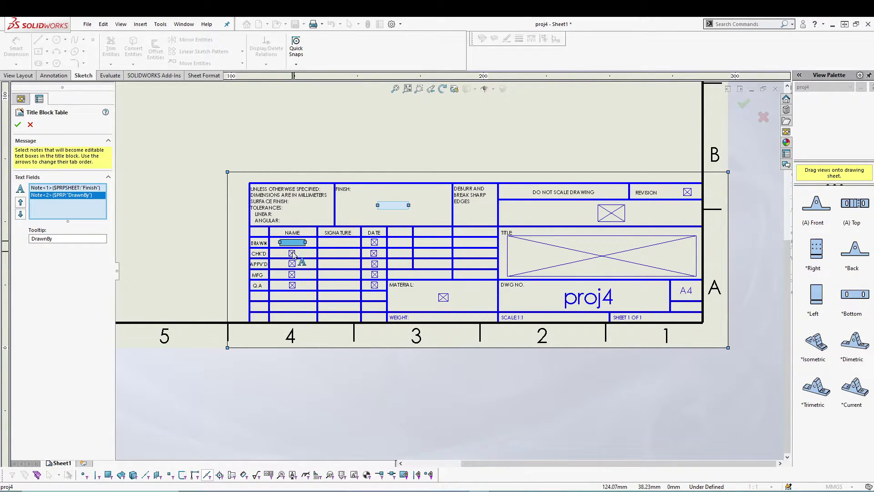
pyautogui.click(292, 253)
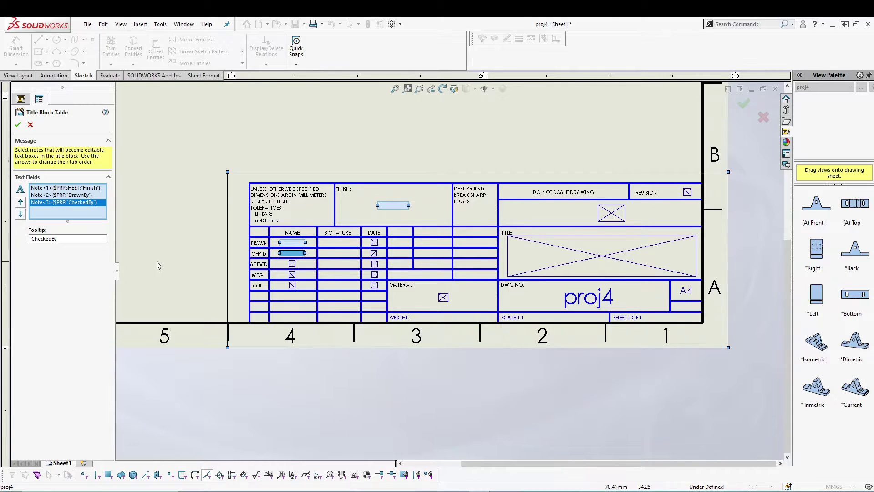
pyautogui.click(291, 264)
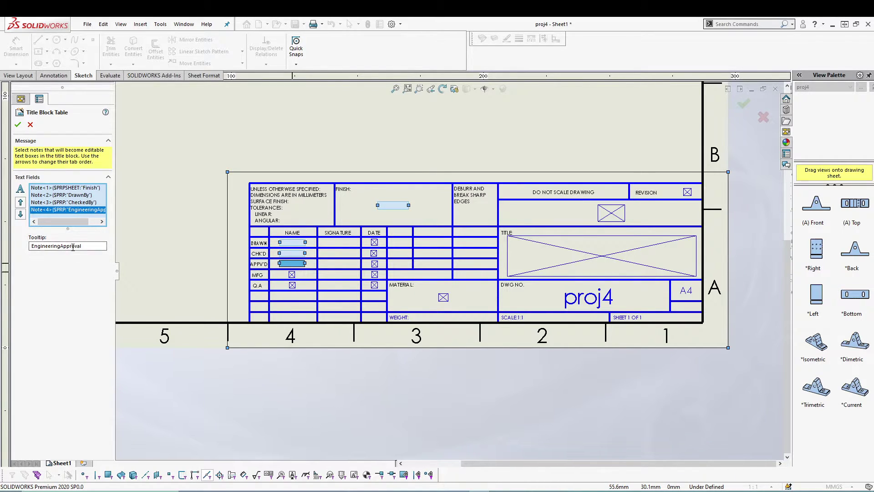
pyautogui.click(293, 275)
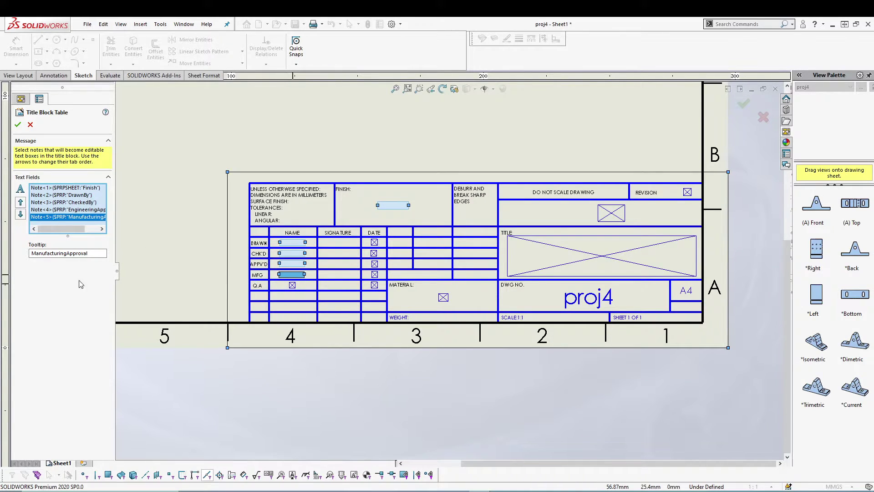
pyautogui.click(293, 286)
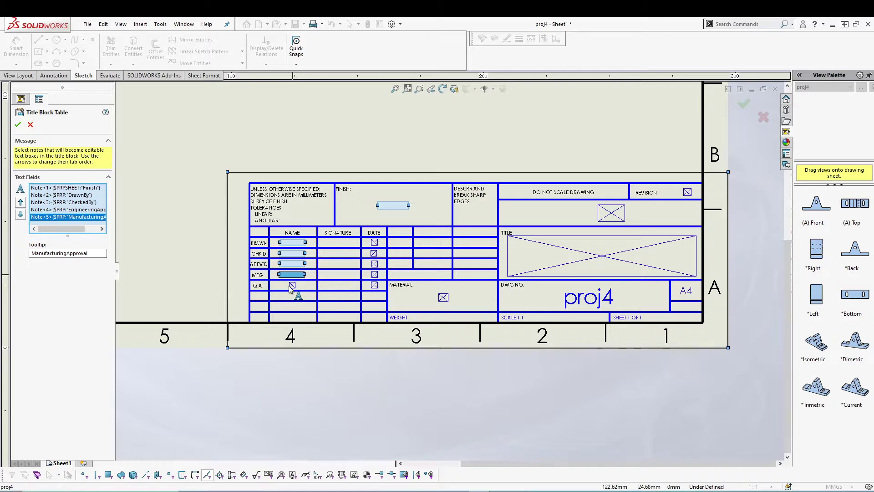
# Step: Add the DRAWN, CHK'D, APPV'D, MFG and Q.A date notes as editable fields
pyautogui.click(374, 242)
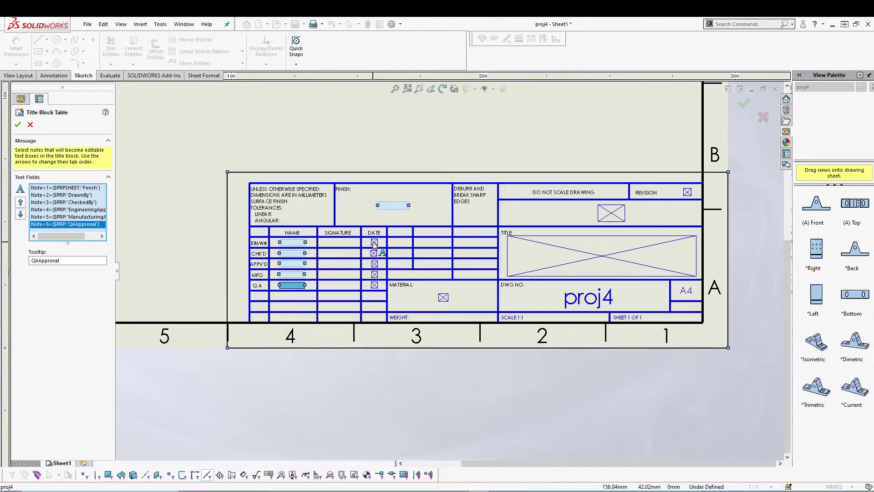
pyautogui.click(375, 253)
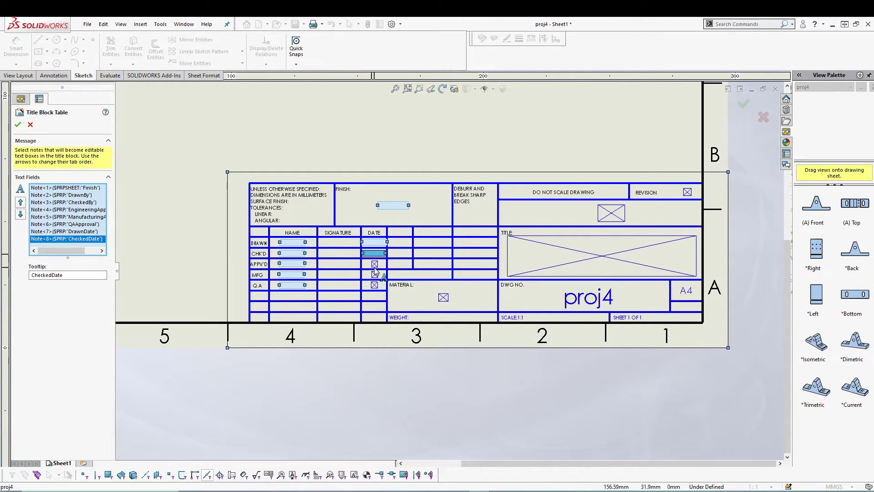
pyautogui.click(374, 264)
pyautogui.click(374, 274)
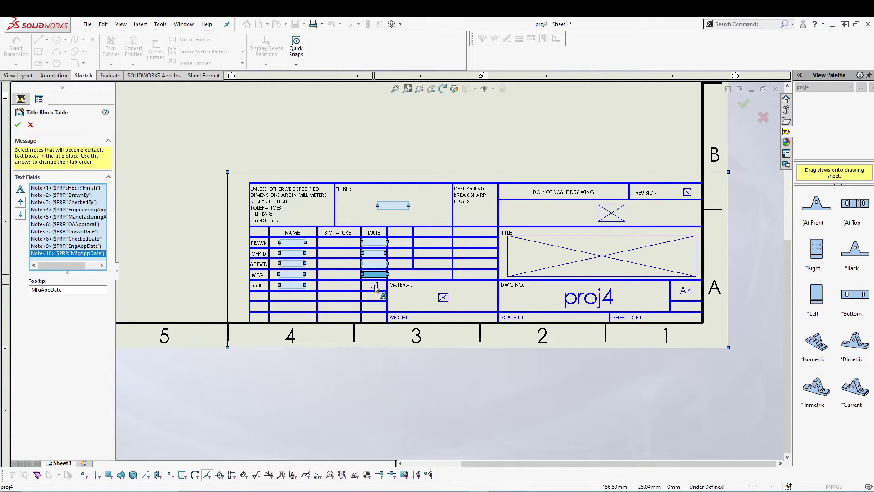
pyautogui.click(374, 285)
# Step: Add the MATERIAL, company name, REVISION and TITLE description notes as editable fields
pyautogui.click(443, 297)
pyautogui.click(611, 213)
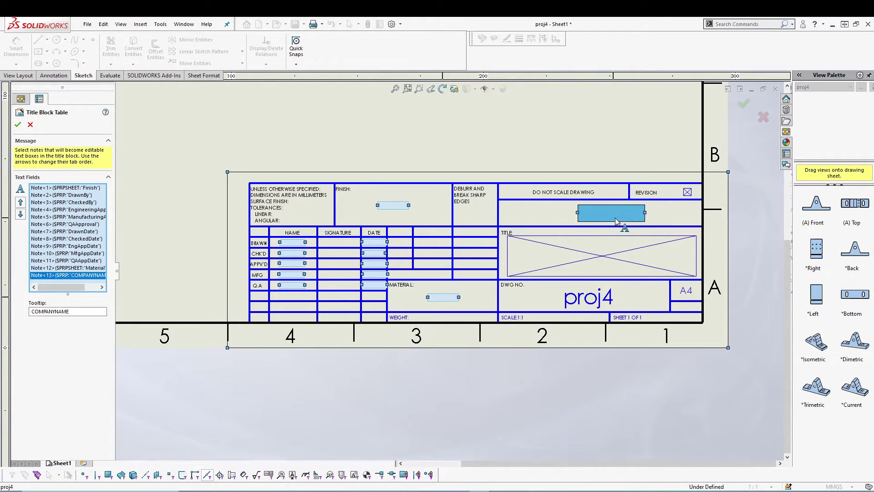
pyautogui.click(686, 192)
pyautogui.click(664, 243)
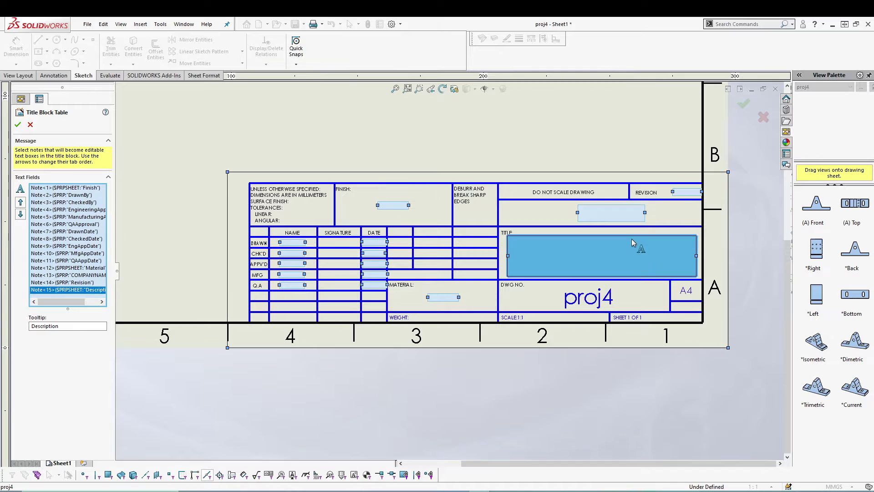
# Step: Confirm the Title Block Table field definitions and exit sheet format editing
pyautogui.click(18, 125)
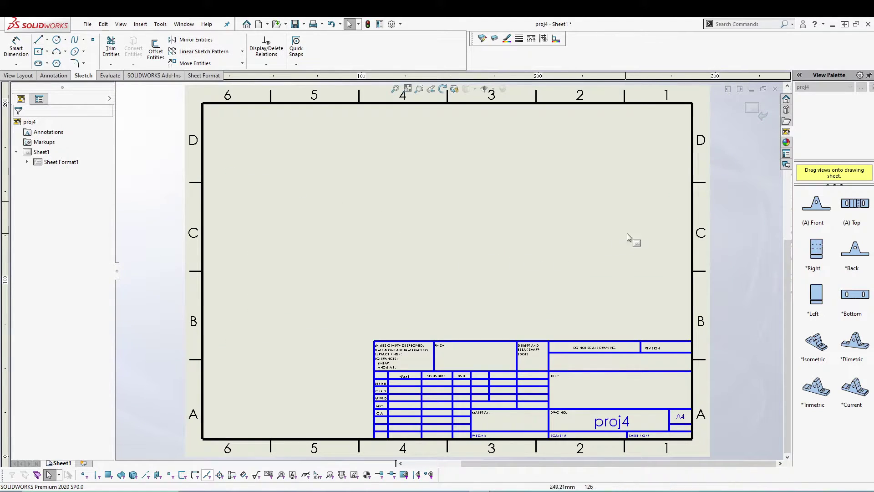
pyautogui.click(755, 111)
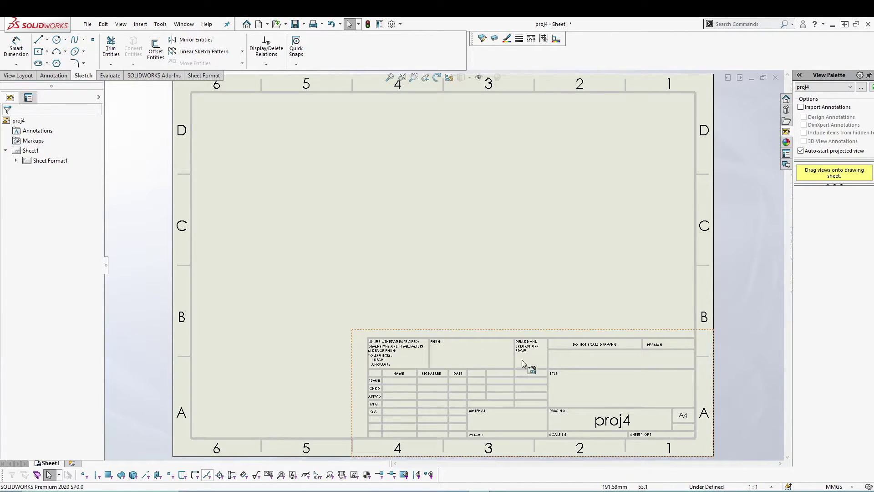
# Step: In Title Block Data, enter the drafter's initials and date 1111 in the DRAWN row
pyautogui.doubleClick(463, 349)
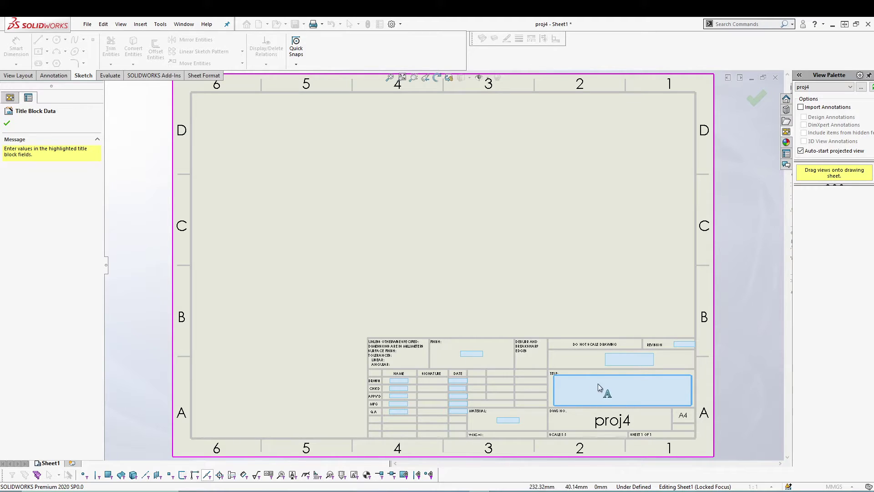
pyautogui.scroll(-3, 495, 393)
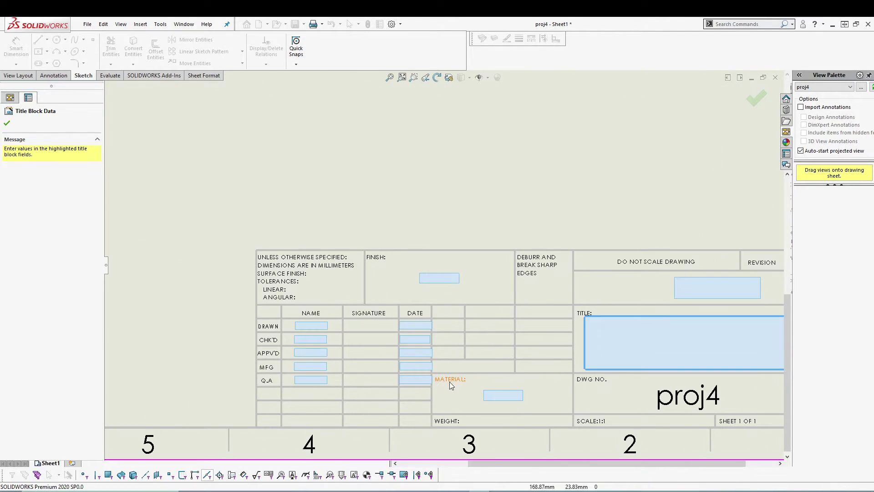
pyautogui.click(302, 328)
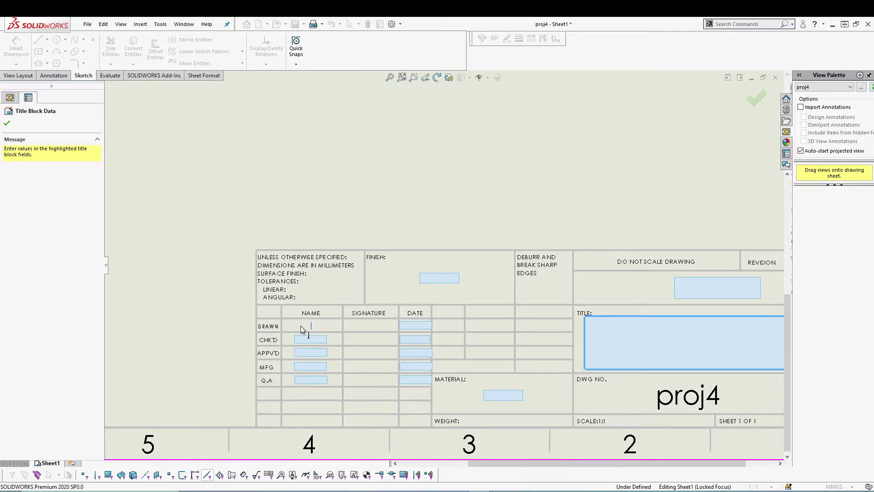
pyautogui.write('ky')
pyautogui.click(413, 324)
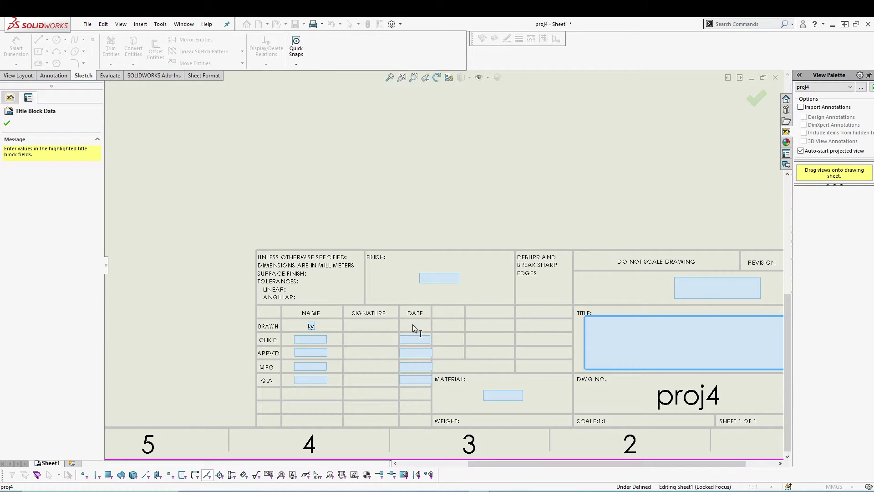
pyautogui.write('1111')
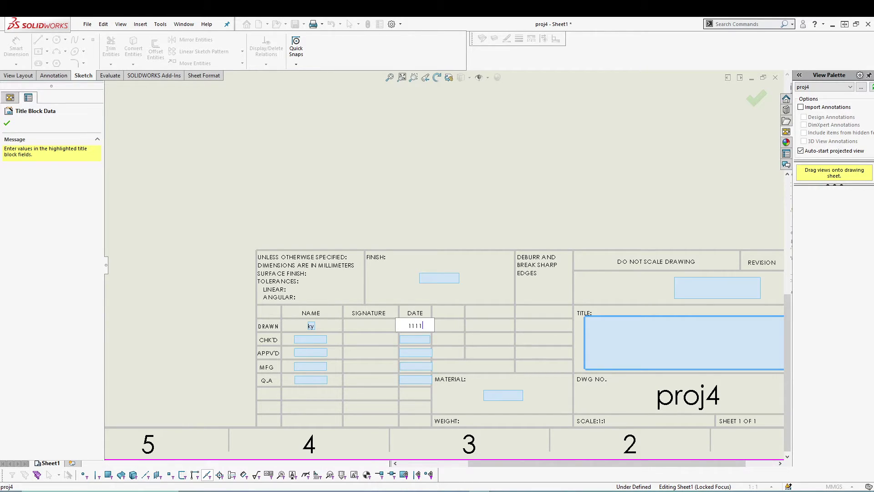
pyautogui.click(313, 338)
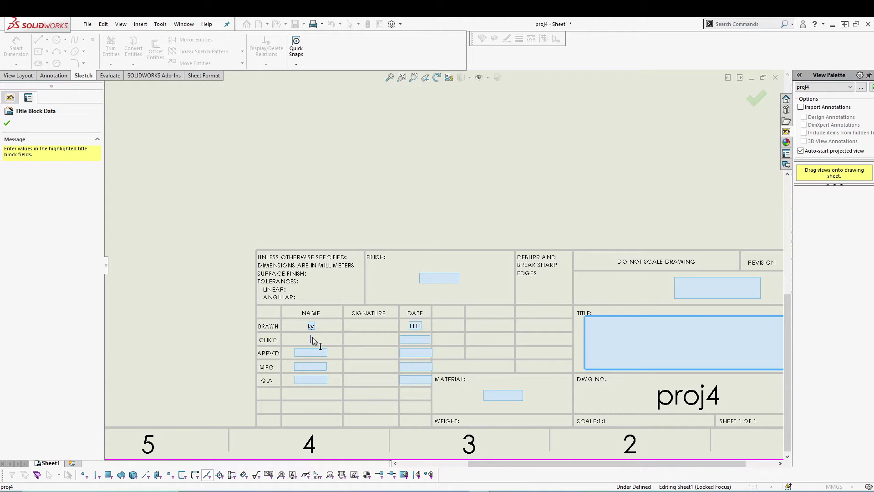
# Step: Enter the checker's and approver's names in the CHK'D and APPV'D name fields
pyautogui.write('sen')
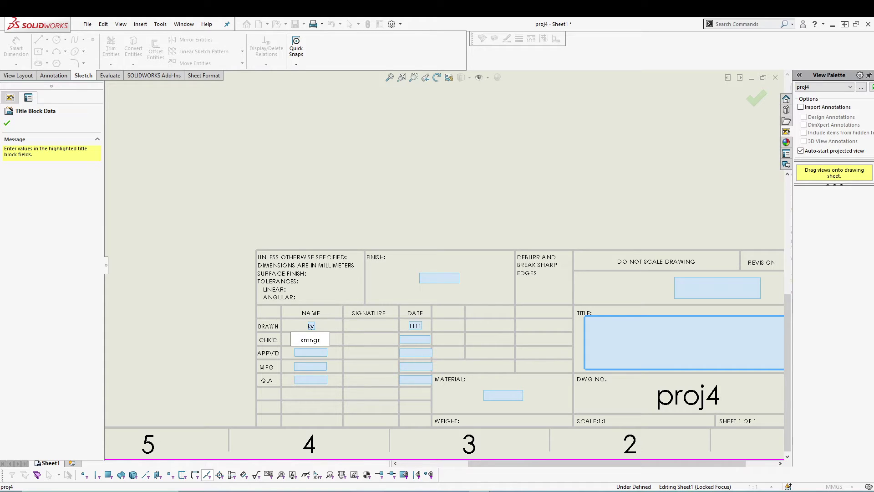
pyautogui.click(305, 352)
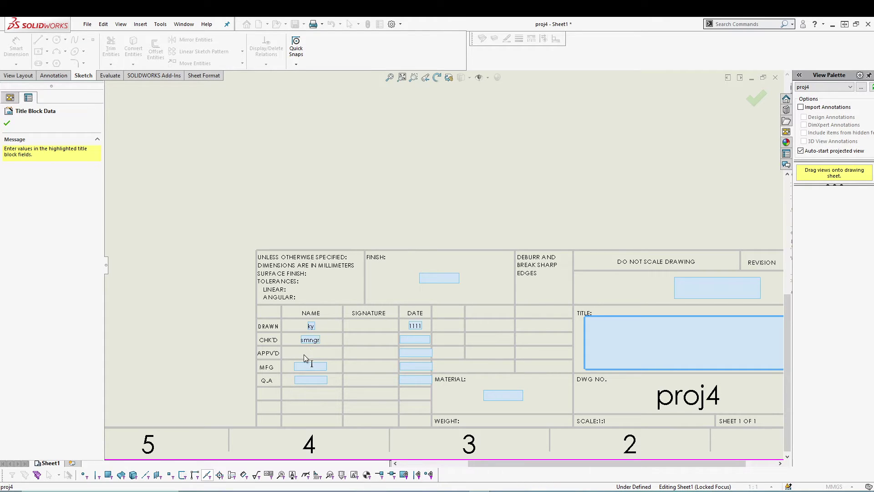
pyautogui.write('smgr')
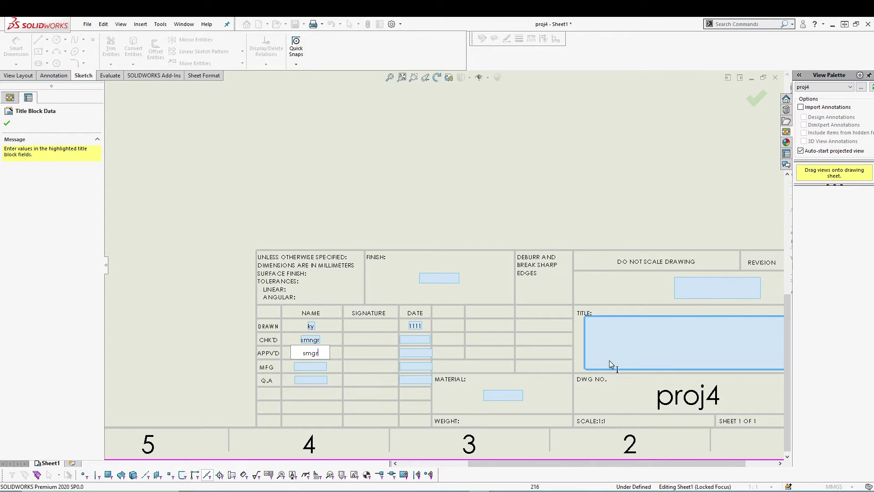
# Step: Set the Revision field to A and confirm the title block data
pyautogui.scroll(-2, 657, 357)
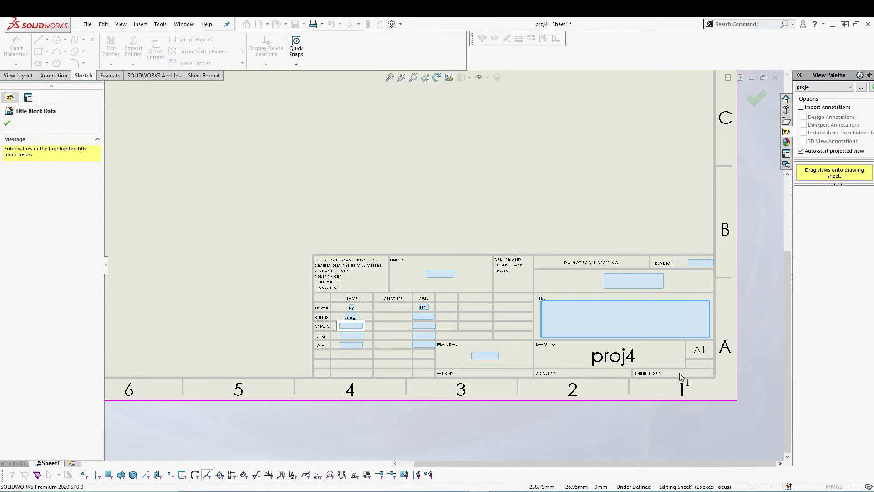
pyautogui.click(702, 263)
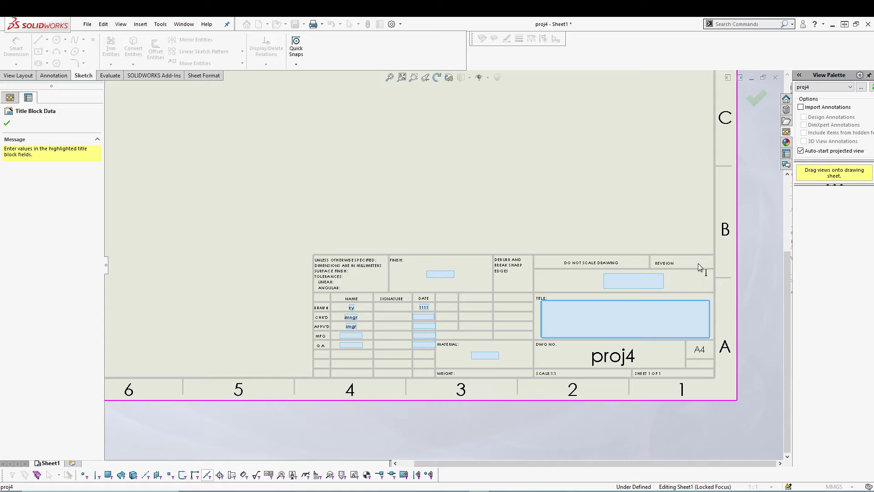
pyautogui.write('A')
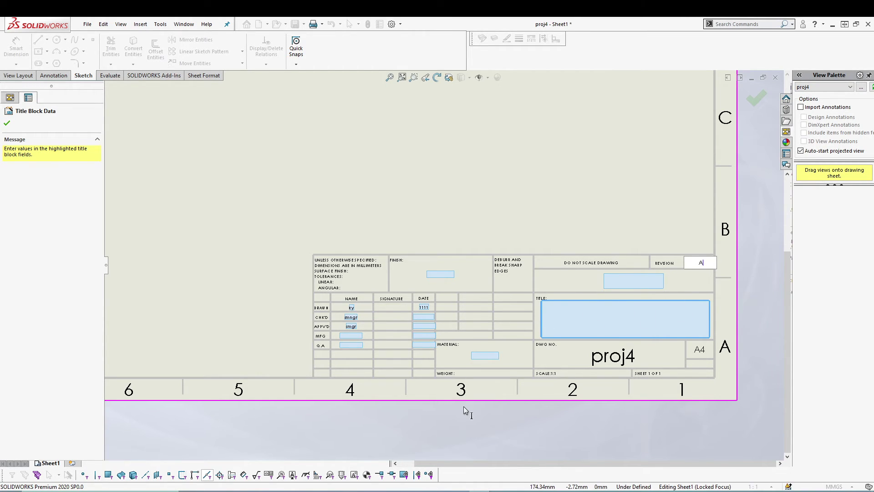
pyautogui.click(5, 124)
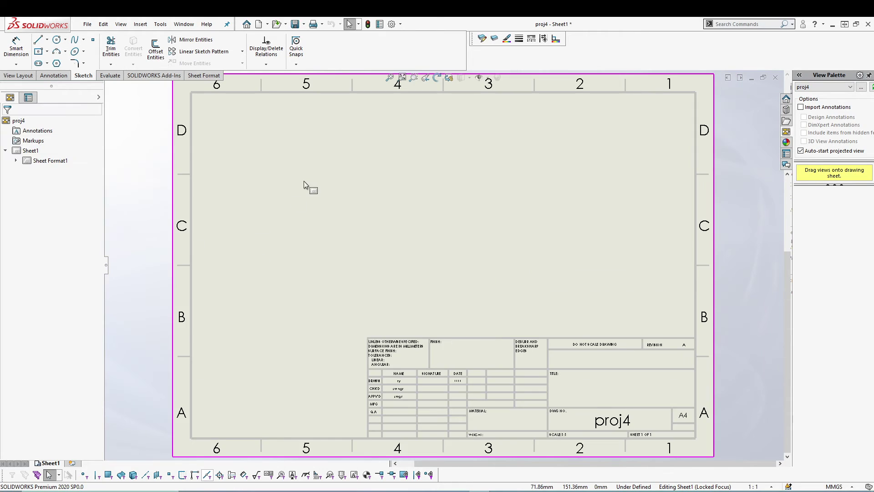
pyautogui.scroll(3, 399, 405)
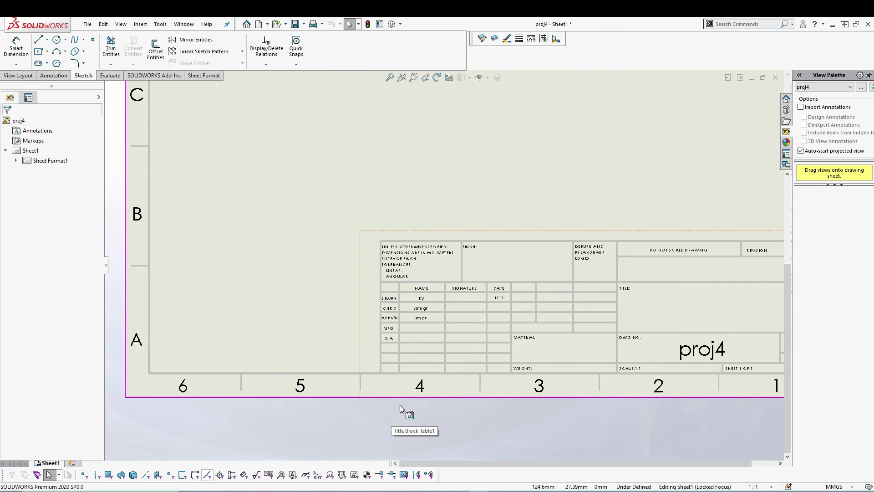
pyautogui.scroll(-3, 454, 345)
pyautogui.scroll(5, 531, 190)
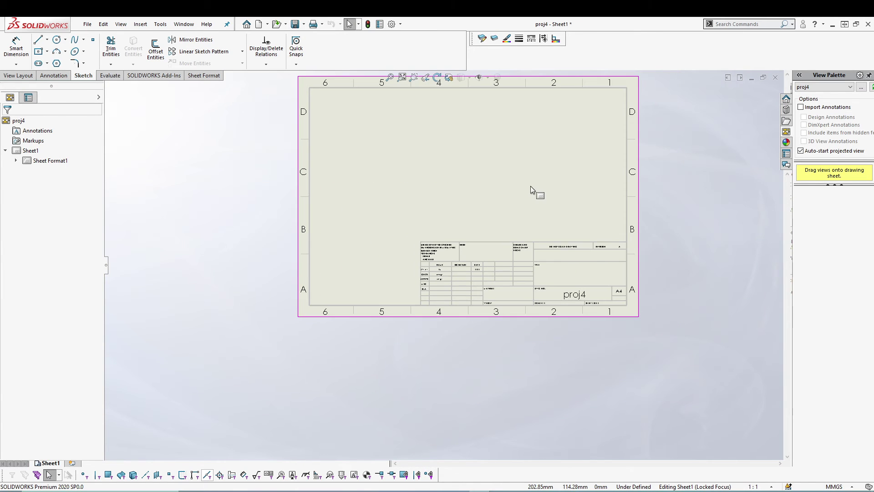
pyautogui.scroll(-2, 463, 291)
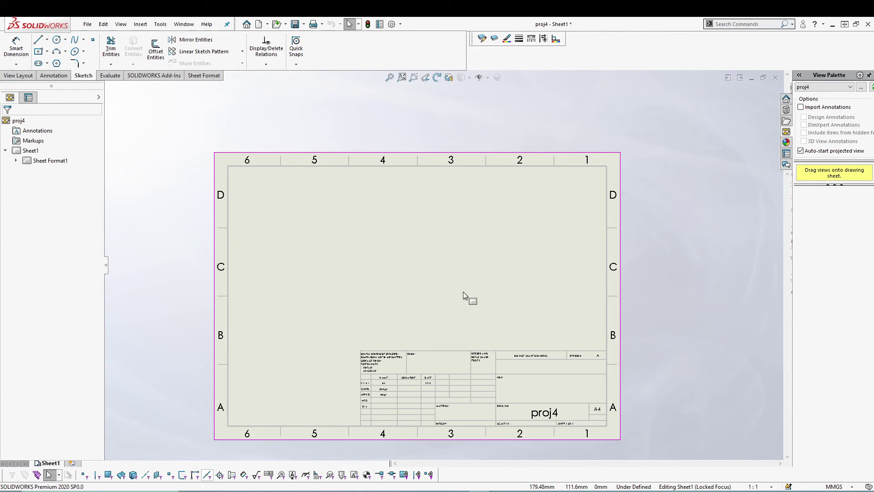
pyautogui.scroll(-2, 393, 382)
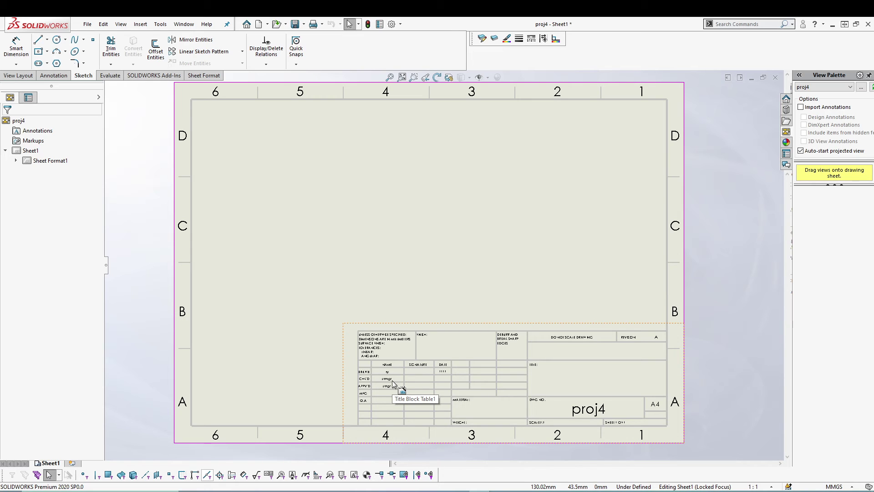